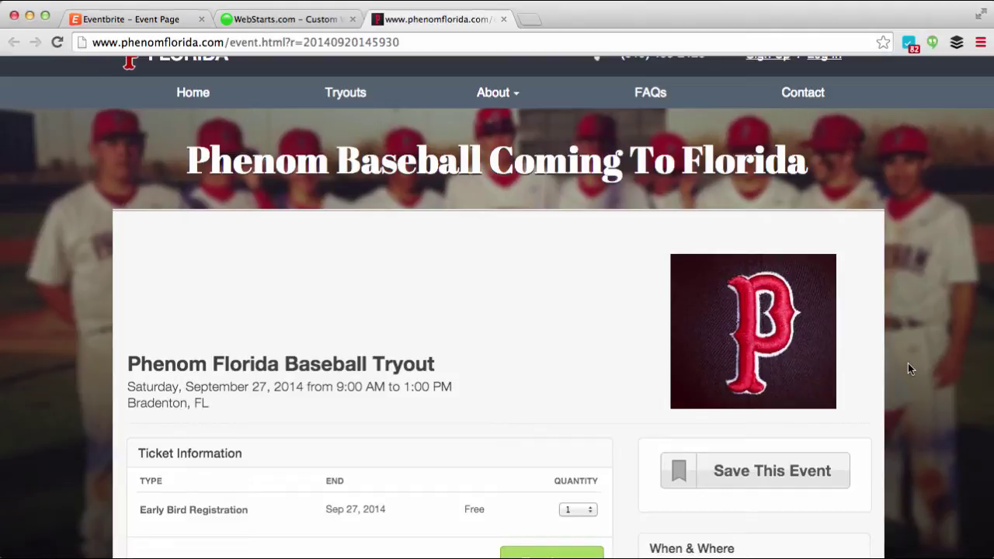
Review the phenomflorida.com tryout event page, then return to the Eventbrite Event Page widget preview.
{"action": "scroll", "coordinate": [908, 363], "scroll_direction": "down", "scroll_amount": 3}
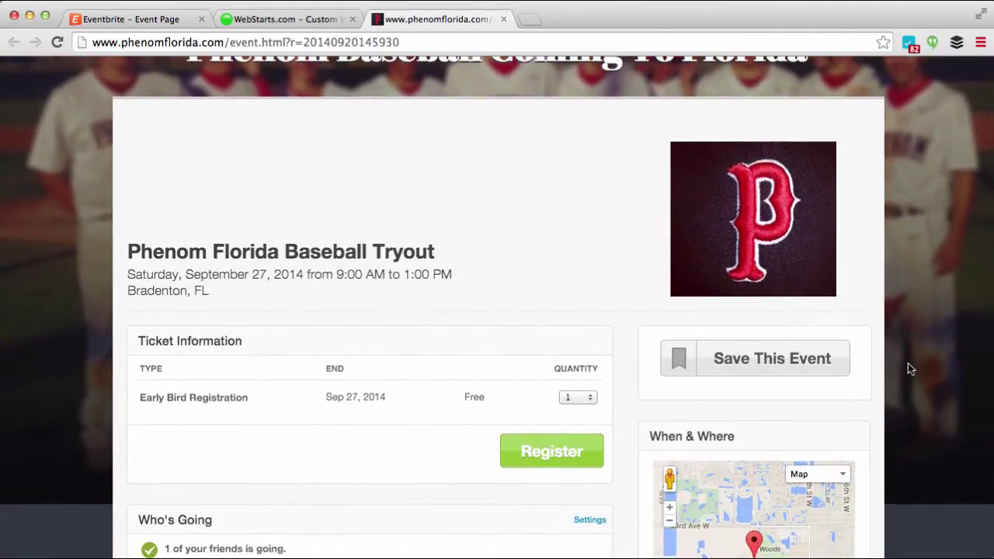
{"action": "scroll", "coordinate": [908, 363], "scroll_direction": "down", "scroll_amount": 2}
{"action": "scroll", "coordinate": [908, 363], "scroll_direction": "down", "scroll_amount": 1}
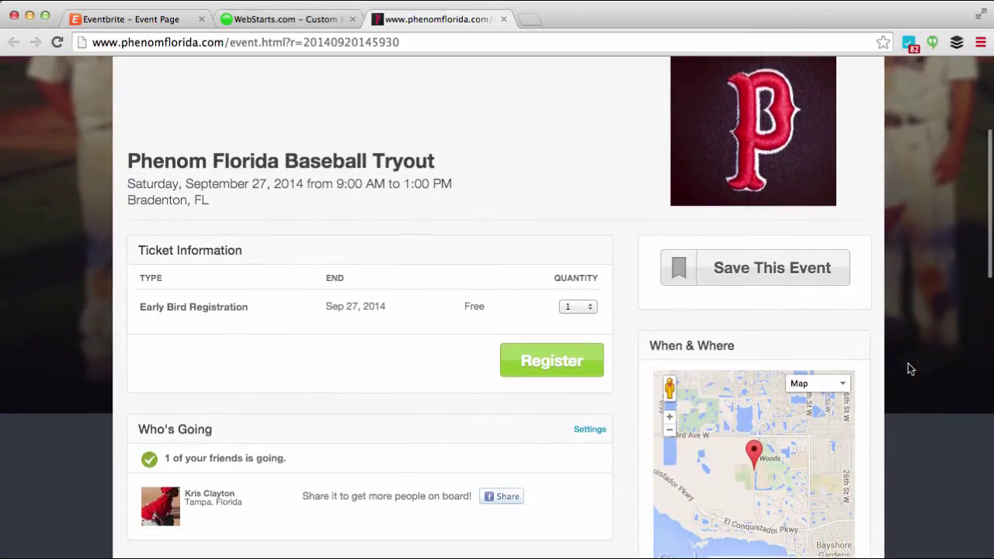
{"action": "scroll", "coordinate": [908, 363], "scroll_direction": "up", "scroll_amount": 1}
{"action": "scroll", "coordinate": [908, 369], "scroll_direction": "up", "scroll_amount": 1}
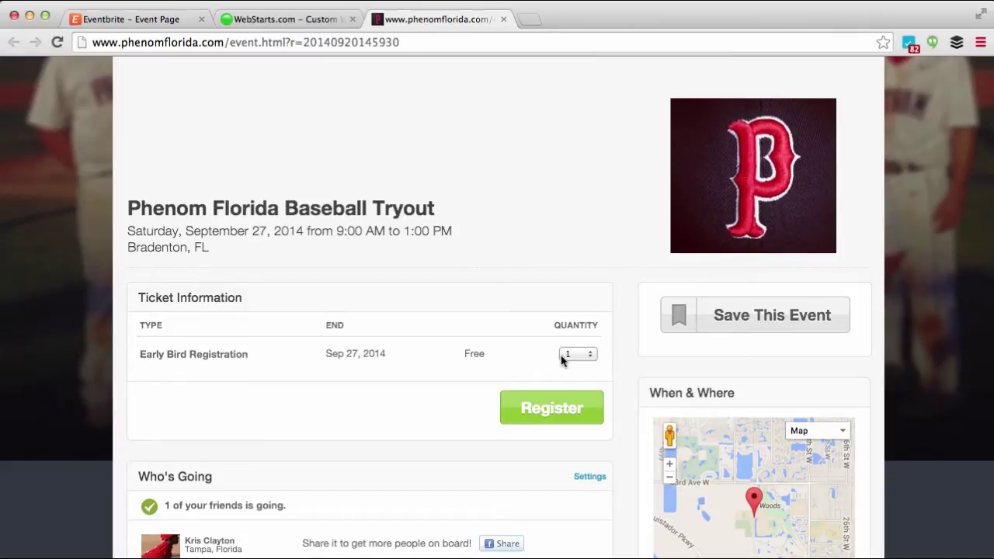
{"action": "scroll", "coordinate": [563, 358], "scroll_direction": "down", "scroll_amount": 2}
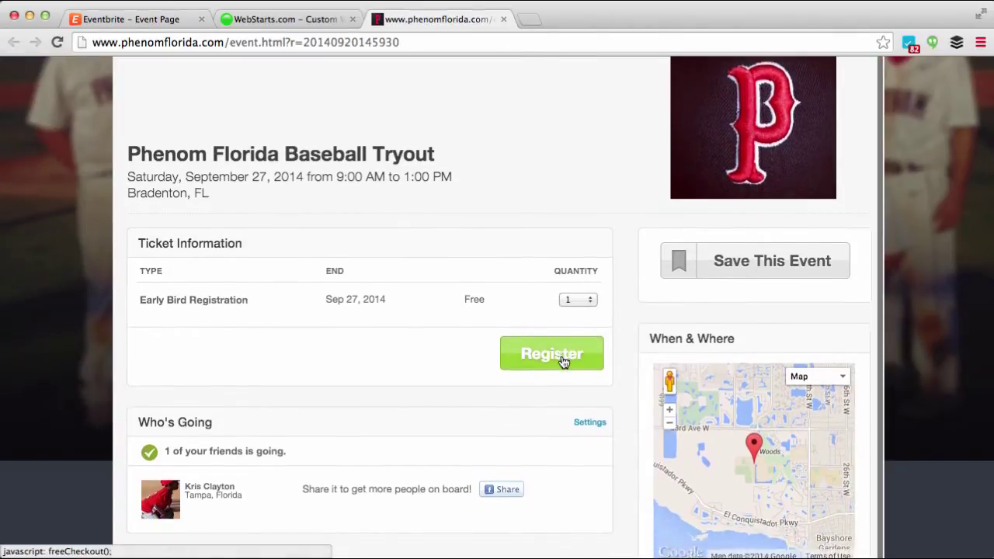
{"action": "scroll", "coordinate": [563, 359], "scroll_direction": "down", "scroll_amount": 2}
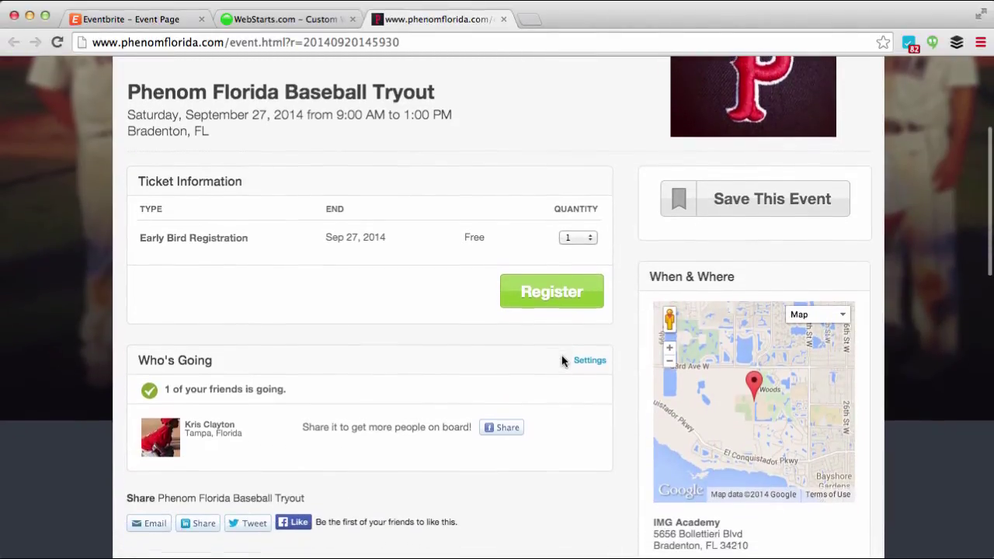
{"action": "scroll", "coordinate": [563, 360], "scroll_direction": "down", "scroll_amount": 3}
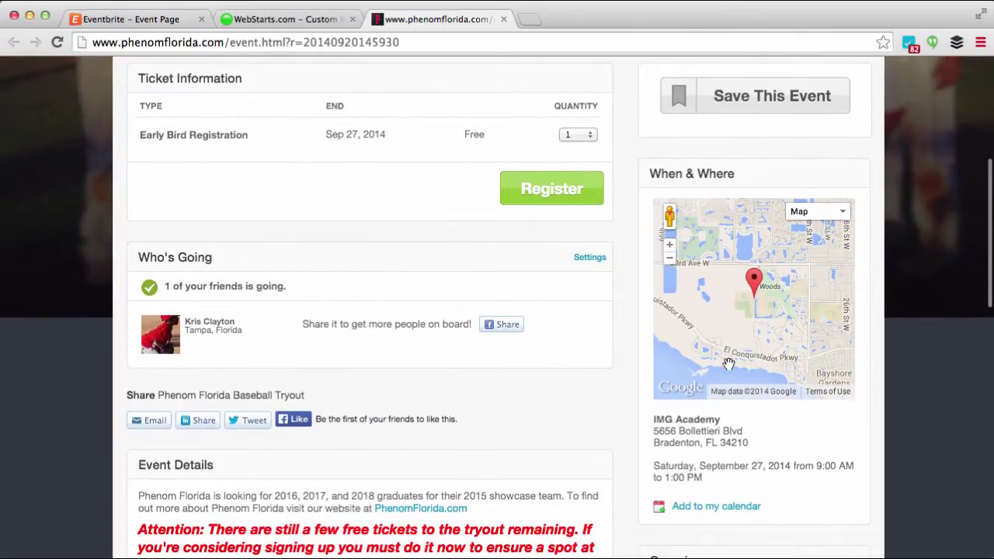
{"action": "scroll", "coordinate": [557, 399], "scroll_direction": "down", "scroll_amount": 1}
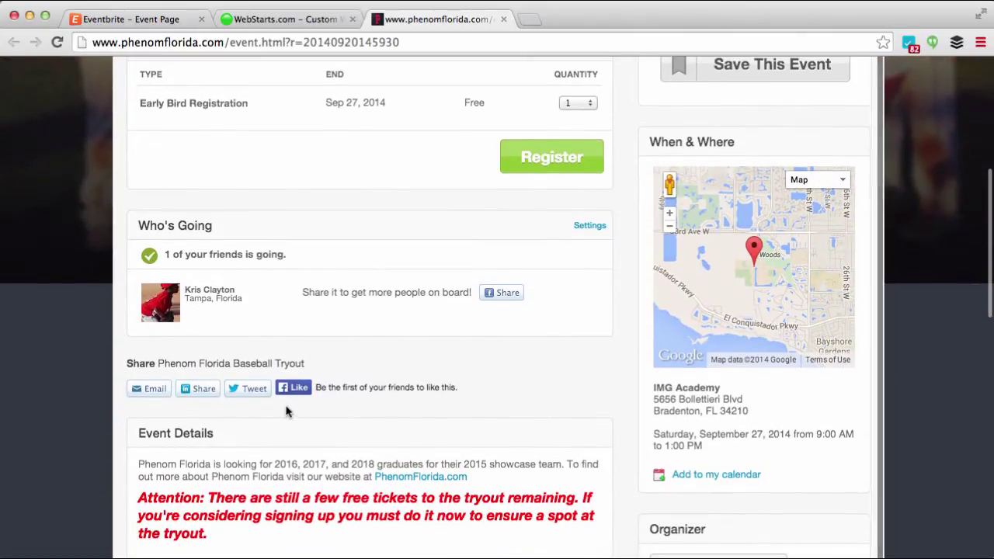
{"action": "scroll", "coordinate": [287, 407], "scroll_direction": "down", "scroll_amount": 3}
{"action": "scroll", "coordinate": [398, 472], "scroll_direction": "down", "scroll_amount": 5}
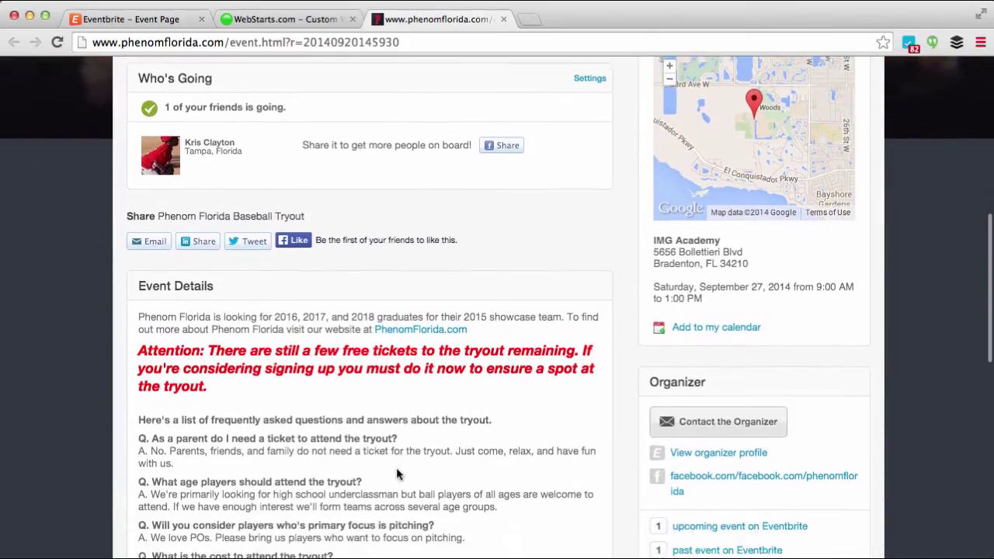
{"action": "scroll", "coordinate": [398, 473], "scroll_direction": "up", "scroll_amount": 10}
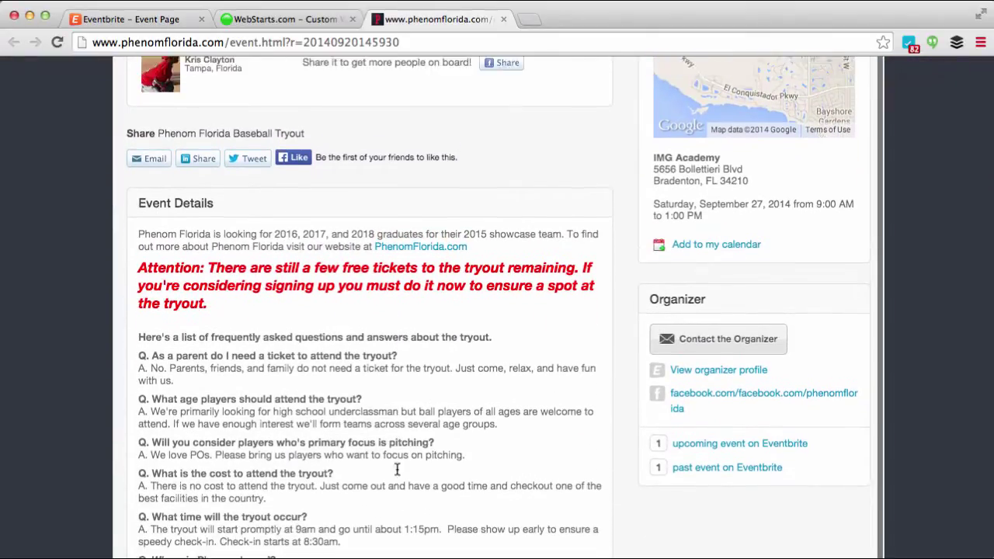
{"action": "scroll", "coordinate": [396, 473], "scroll_direction": "up", "scroll_amount": 7}
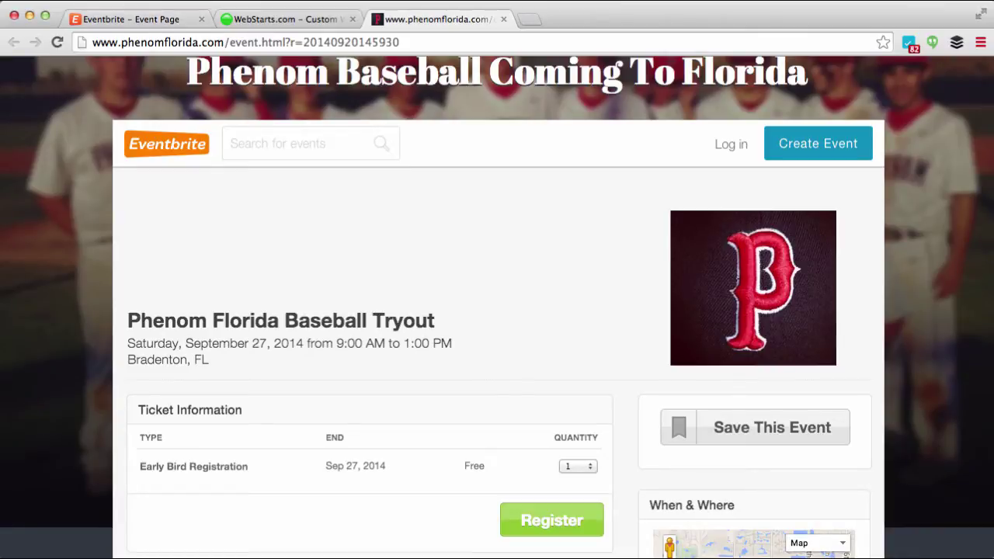
{"action": "key", "text": "ctrl+Tab"}
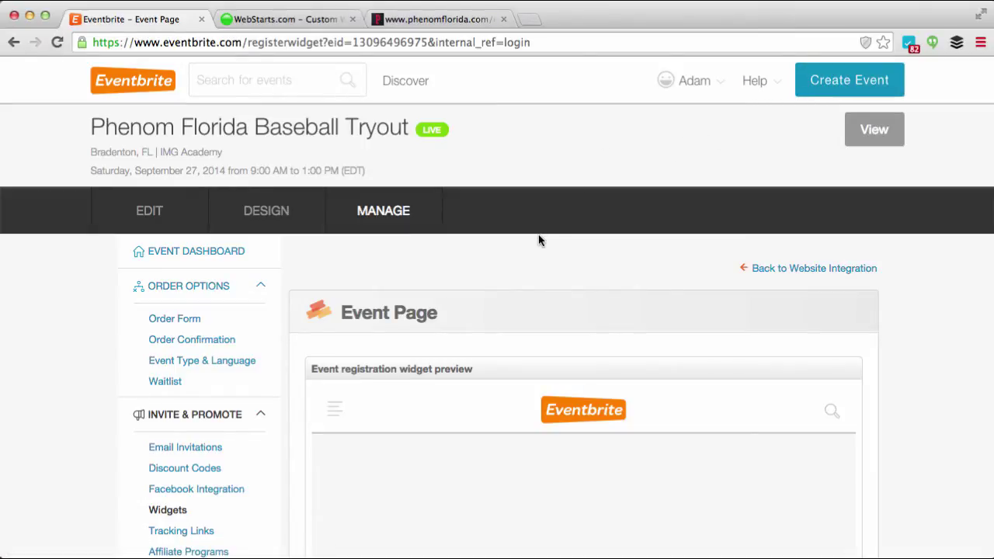
{"action": "scroll", "coordinate": [539, 241], "scroll_direction": "down", "scroll_amount": 1}
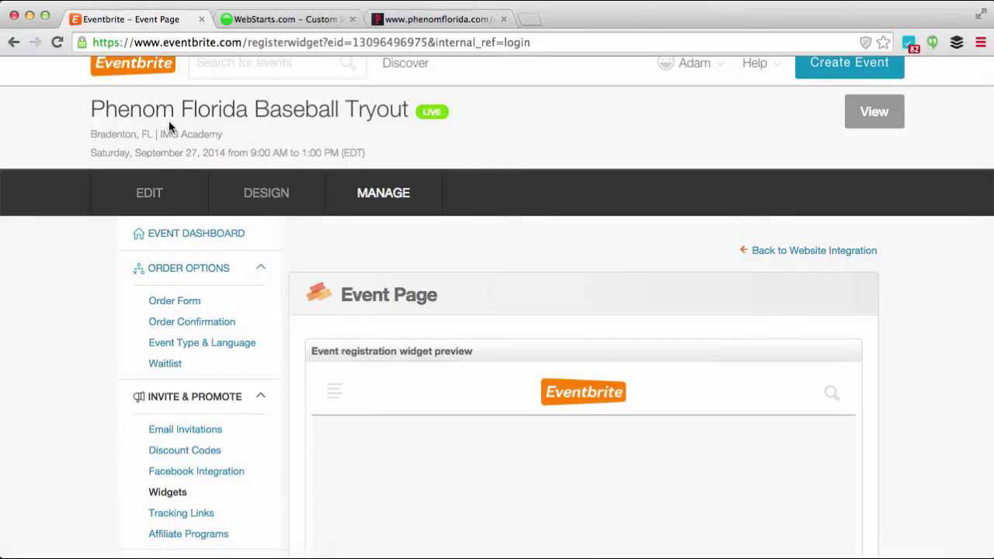
{"action": "scroll", "coordinate": [171, 123], "scroll_direction": "down", "scroll_amount": 1}
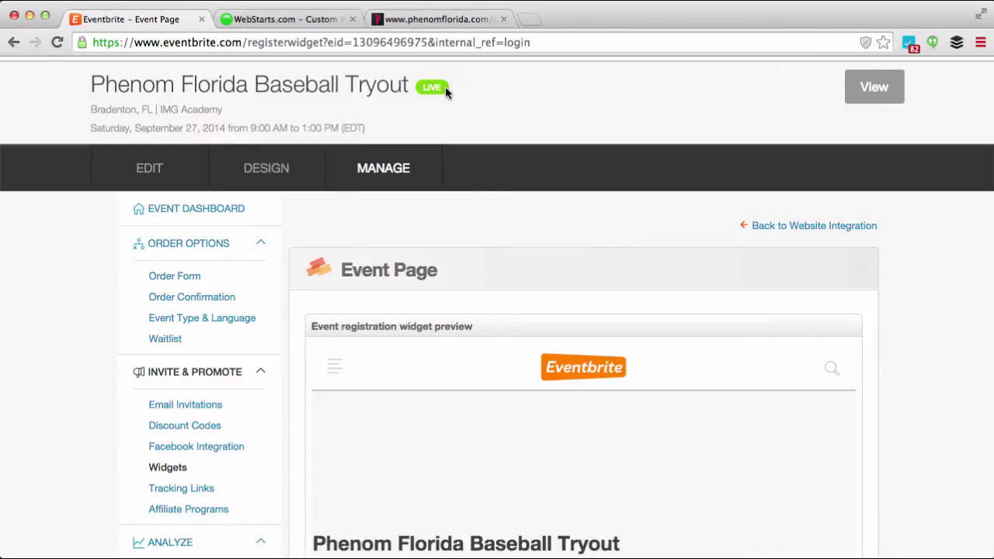
{"action": "scroll", "coordinate": [445, 92], "scroll_direction": "down", "scroll_amount": 1}
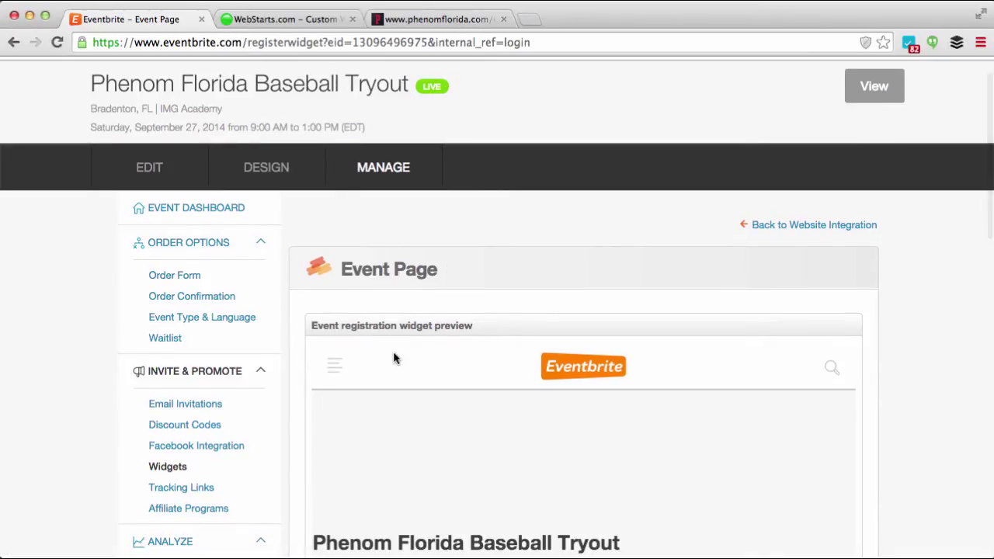
{"action": "scroll", "coordinate": [393, 357], "scroll_direction": "down", "scroll_amount": 3}
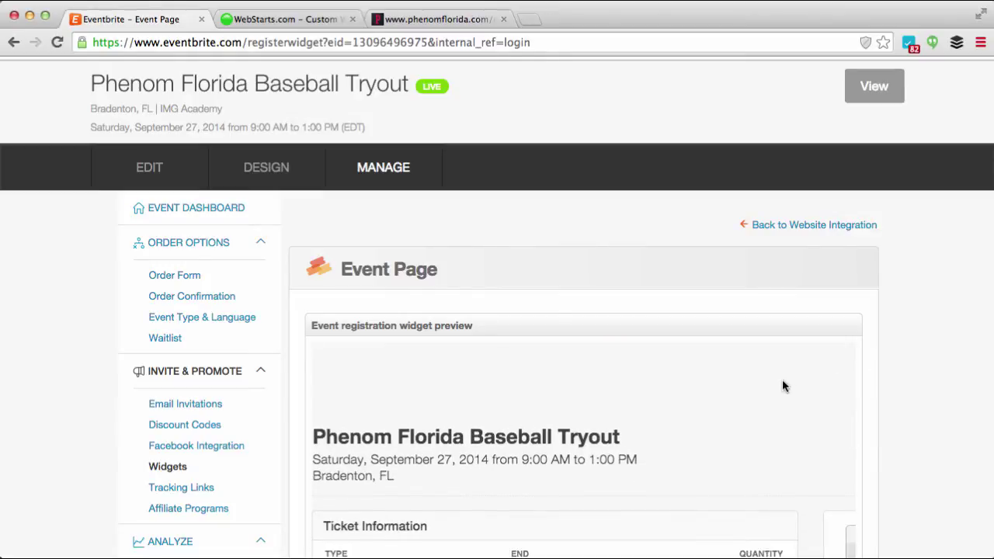
{"action": "scroll", "coordinate": [782, 379], "scroll_direction": "down", "scroll_amount": 1}
{"action": "scroll", "coordinate": [782, 386], "scroll_direction": "down", "scroll_amount": 6}
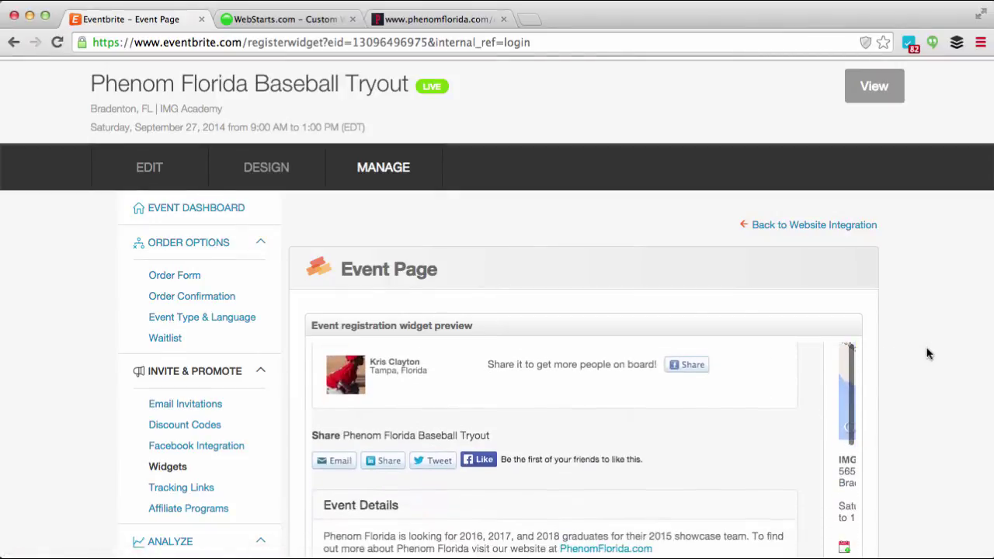
{"action": "scroll", "coordinate": [932, 355], "scroll_direction": "down", "scroll_amount": 3}
Look over the tryout's editable details, then return to the dashboard showing 75 of 100 tickets sold.
{"action": "left_click", "coordinate": [208, 83]}
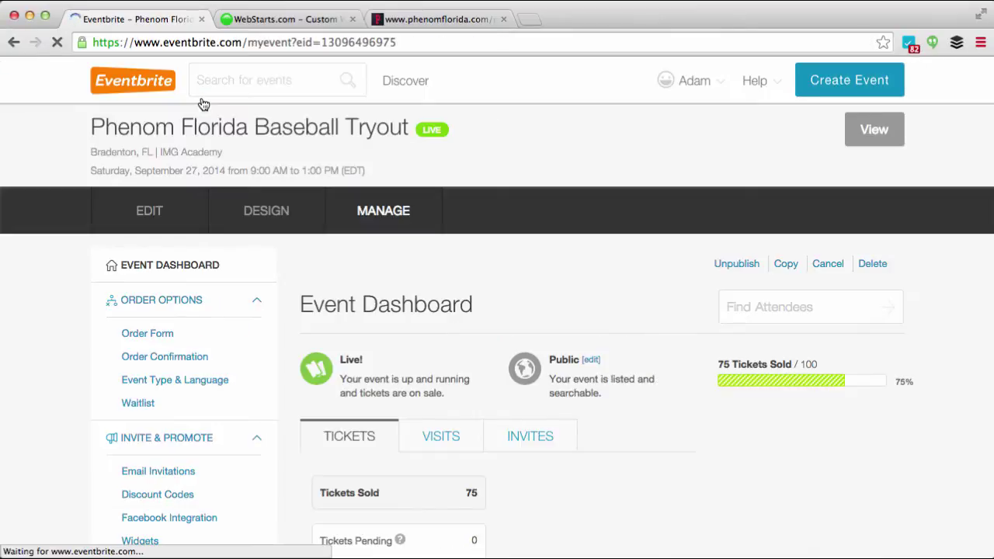
{"action": "left_click", "coordinate": [158, 215]}
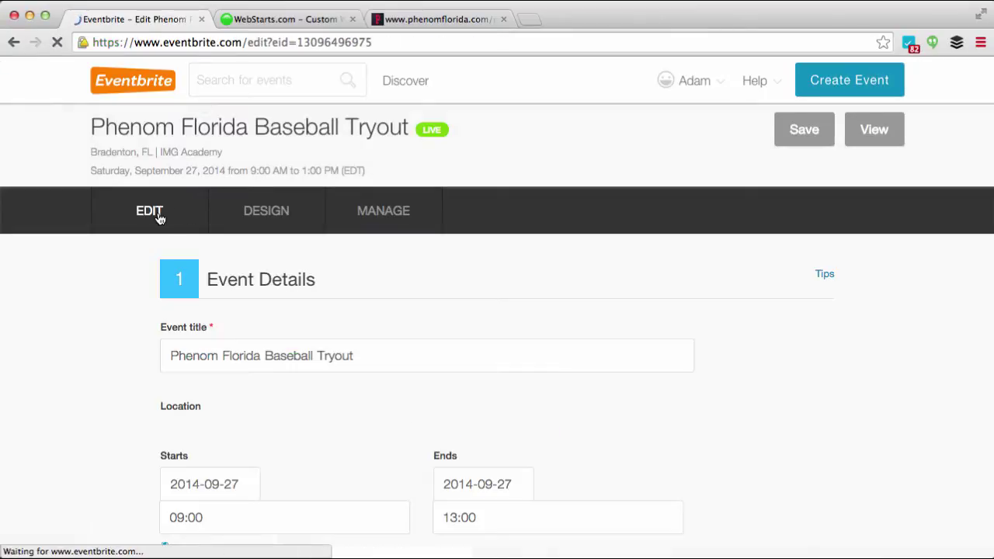
{"action": "scroll", "coordinate": [535, 406], "scroll_direction": "down", "scroll_amount": 5}
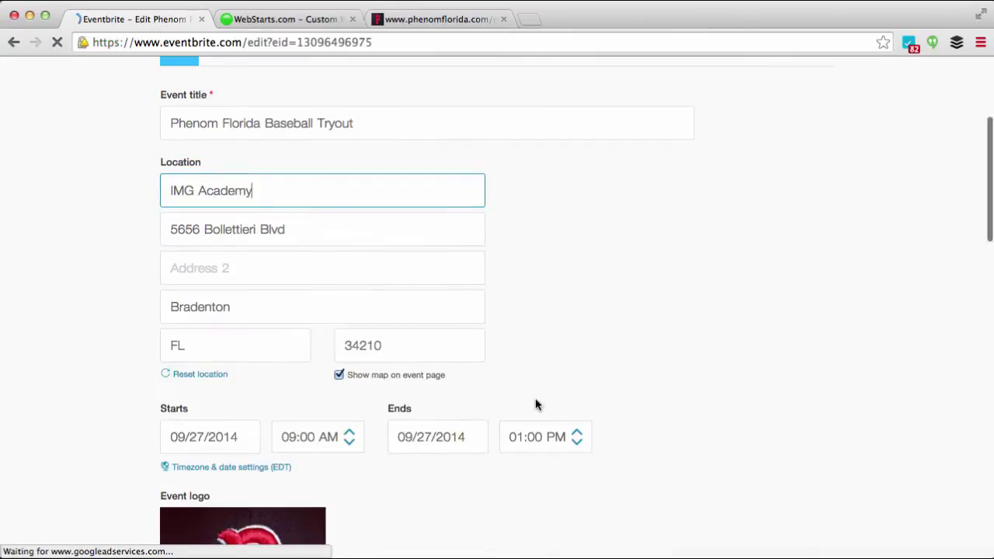
{"action": "scroll", "coordinate": [533, 405], "scroll_direction": "down", "scroll_amount": 3}
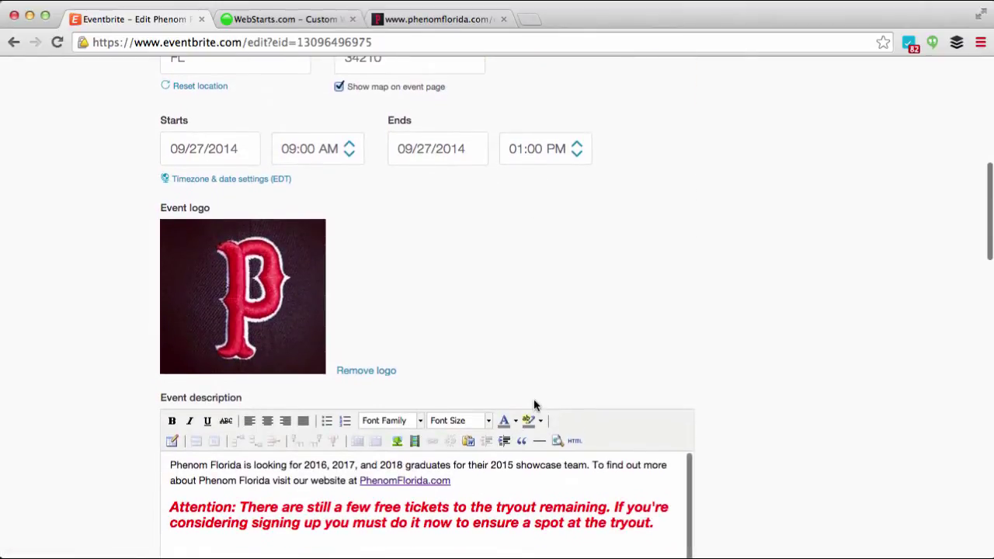
{"action": "scroll", "coordinate": [534, 405], "scroll_direction": "down", "scroll_amount": 5}
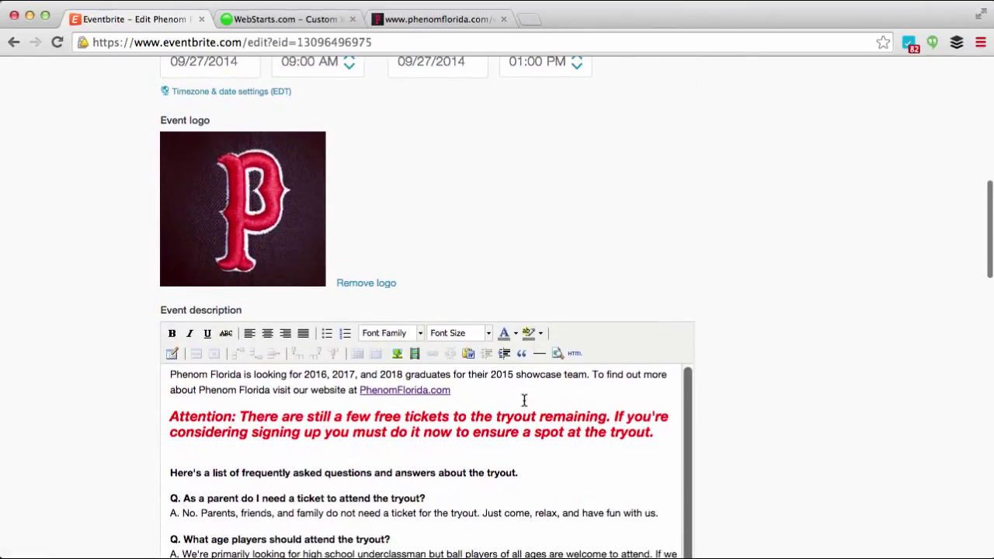
{"action": "scroll", "coordinate": [831, 420], "scroll_direction": "down", "scroll_amount": 3}
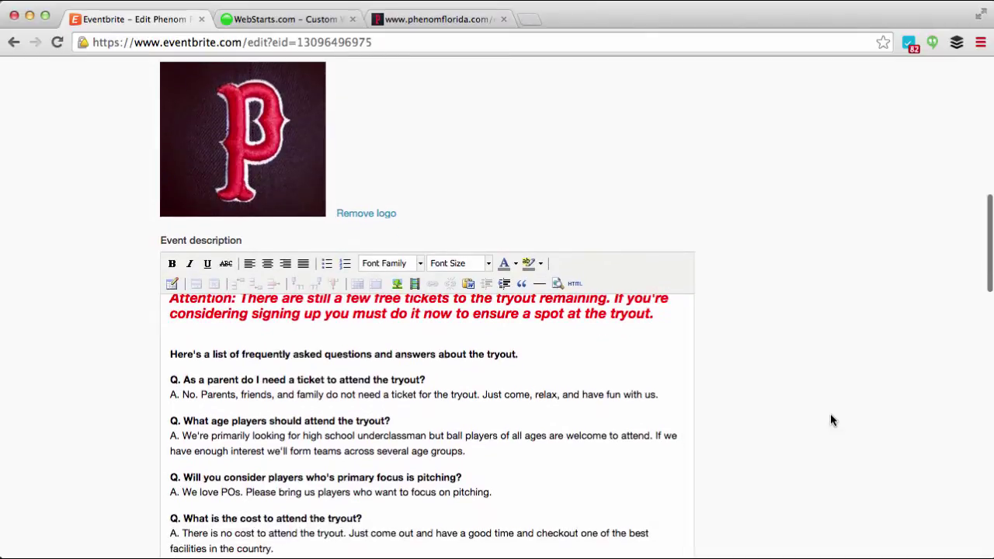
{"action": "scroll", "coordinate": [831, 415], "scroll_direction": "up", "scroll_amount": 10}
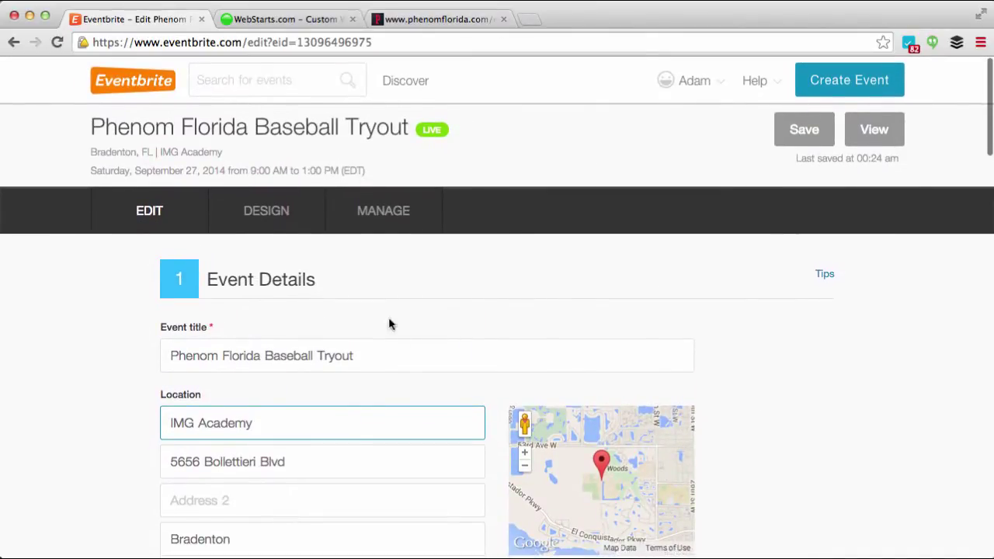
{"action": "left_click", "coordinate": [394, 215]}
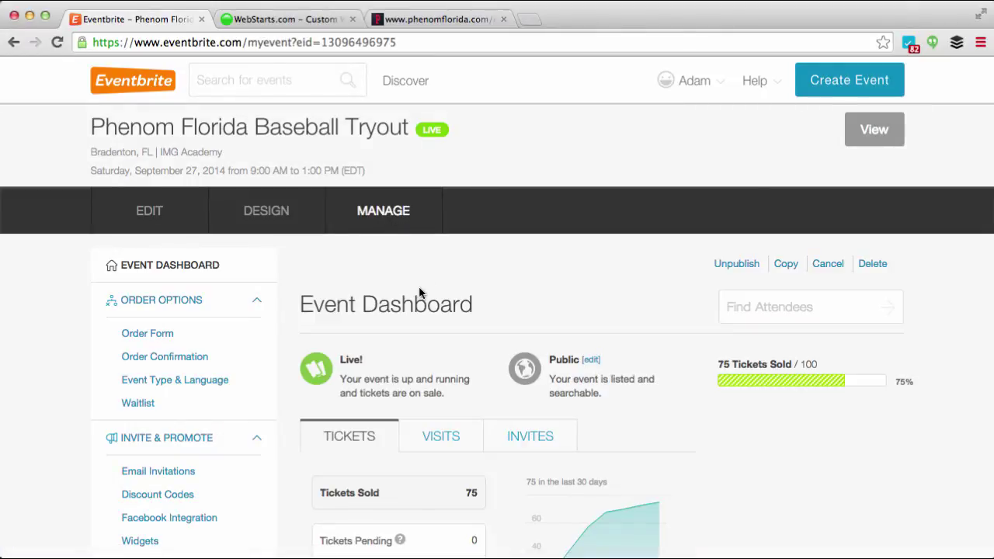
Go to the Event Page widget under website integration and scroll down to its embed code box.
{"action": "scroll", "coordinate": [204, 443], "scroll_direction": "down", "scroll_amount": 3}
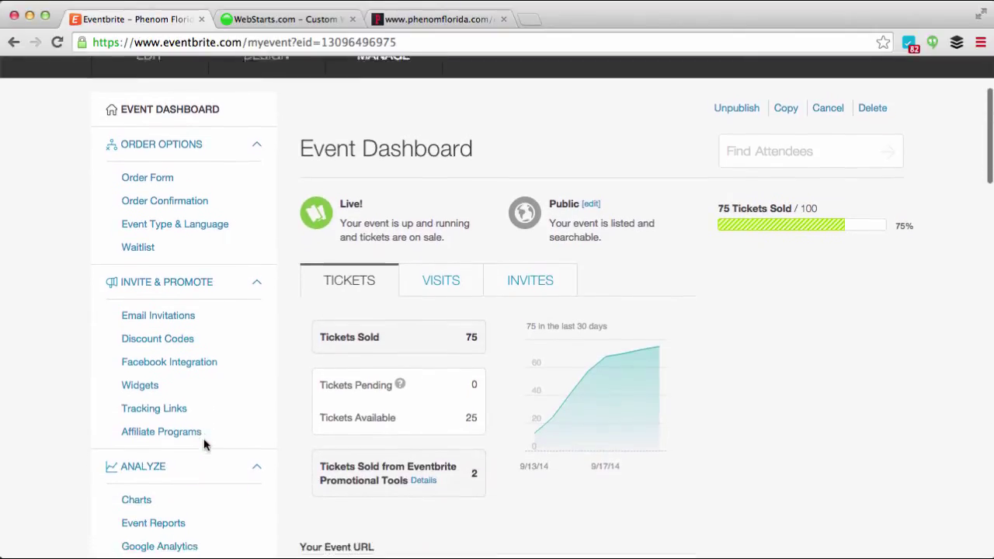
{"action": "left_click", "coordinate": [133, 370]}
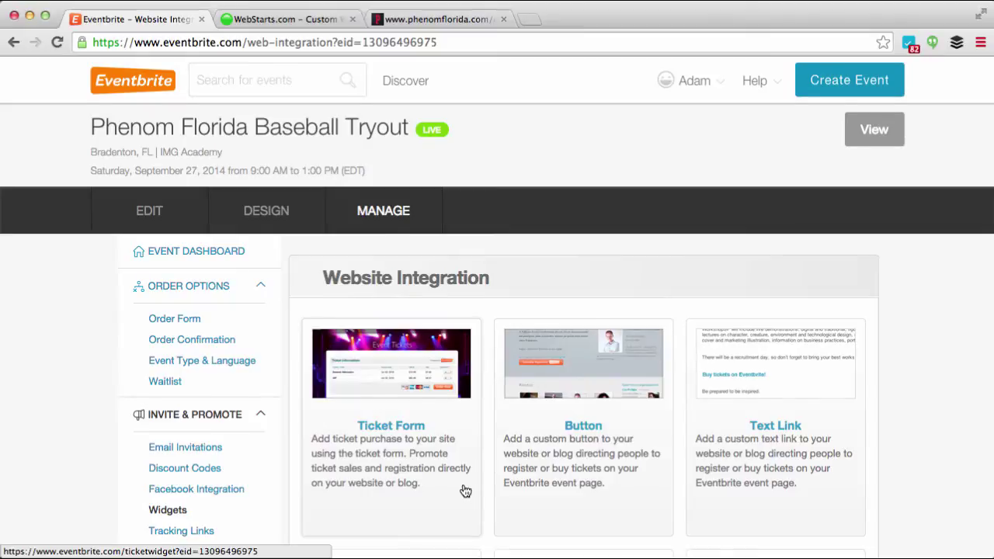
{"action": "scroll", "coordinate": [466, 491], "scroll_direction": "down", "scroll_amount": 4}
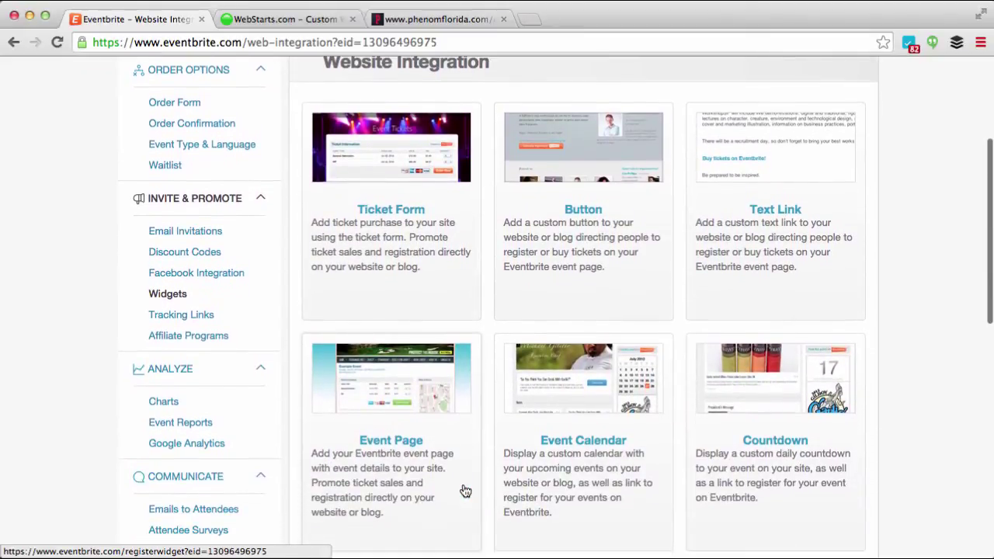
{"action": "left_click", "coordinate": [398, 443]}
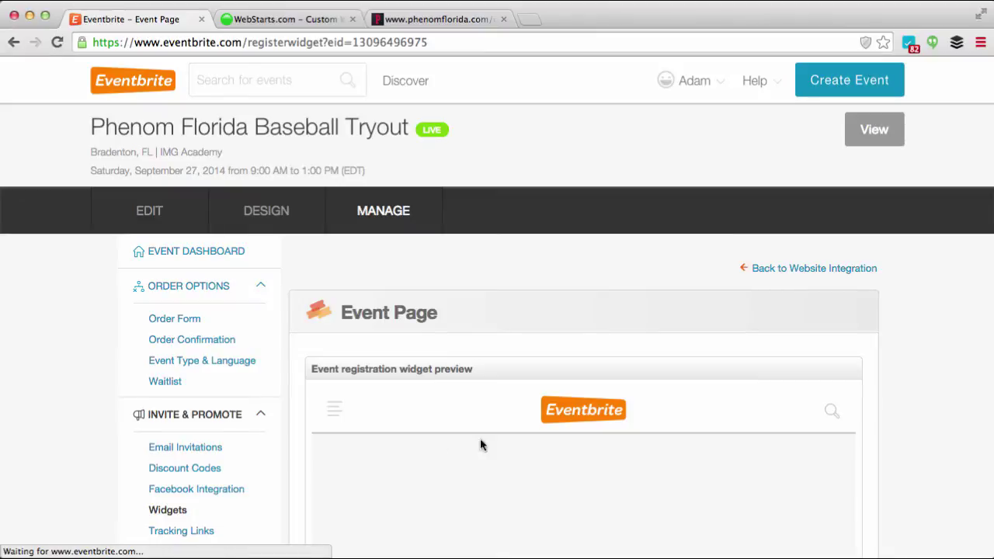
{"action": "scroll", "coordinate": [916, 414], "scroll_direction": "down", "scroll_amount": 1}
{"action": "scroll", "coordinate": [917, 413], "scroll_direction": "down", "scroll_amount": 5}
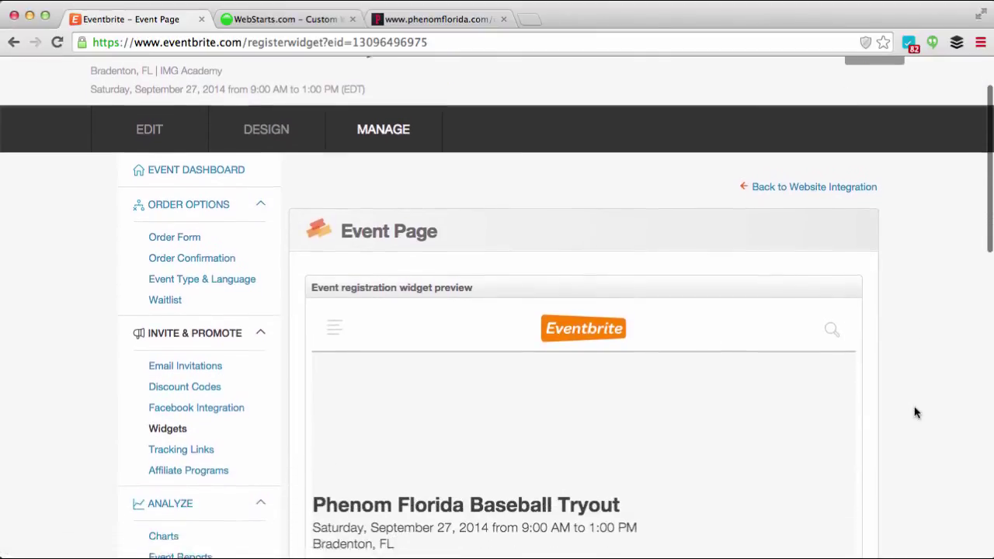
{"action": "scroll", "coordinate": [893, 410], "scroll_direction": "down", "scroll_amount": 1}
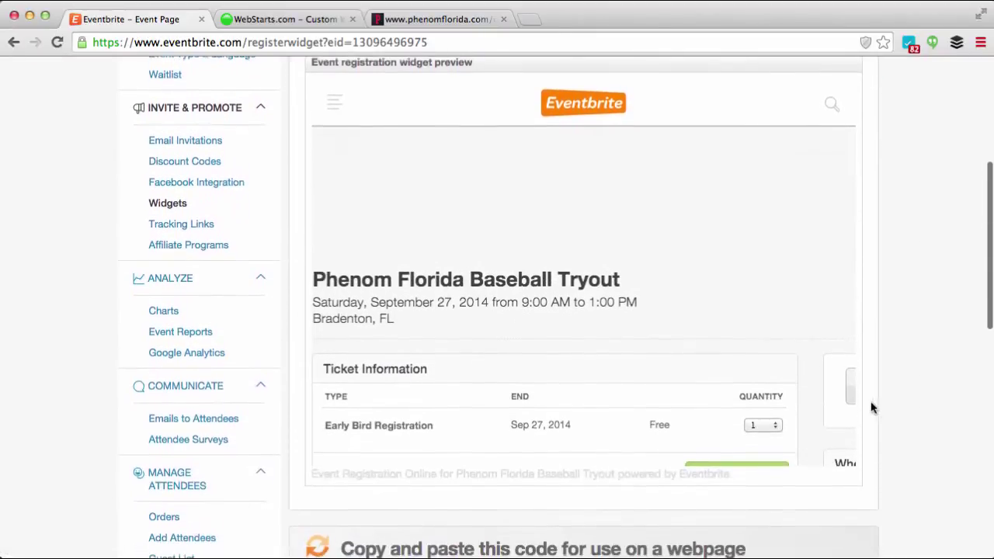
{"action": "scroll", "coordinate": [839, 407], "scroll_direction": "down", "scroll_amount": 1}
{"action": "scroll", "coordinate": [839, 407], "scroll_direction": "down", "scroll_amount": 2}
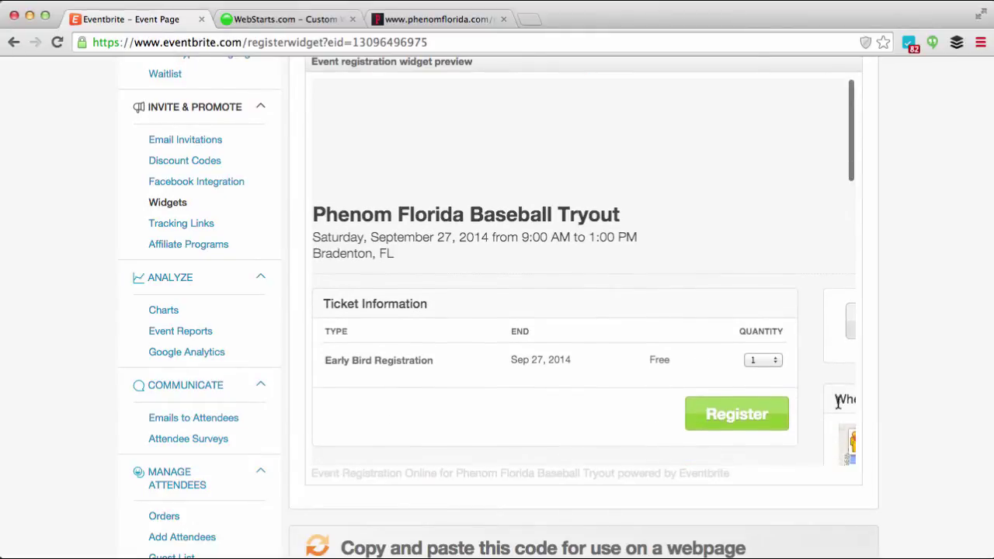
{"action": "scroll", "coordinate": [903, 402], "scroll_direction": "down", "scroll_amount": 6}
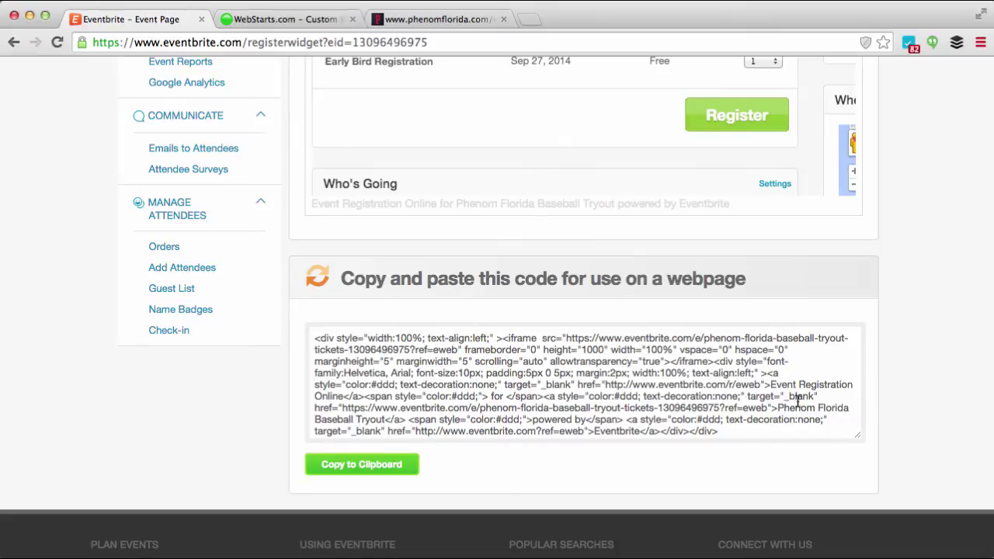
Select and copy the entire Event Page widget embed code, then go to the WebStarts editor.
{"action": "left_click", "coordinate": [723, 410]}
{"action": "left_click_drag", "start_coordinate": [735, 433], "coordinate": [309, 335]}
{"action": "key", "text": "ctrl+c"}
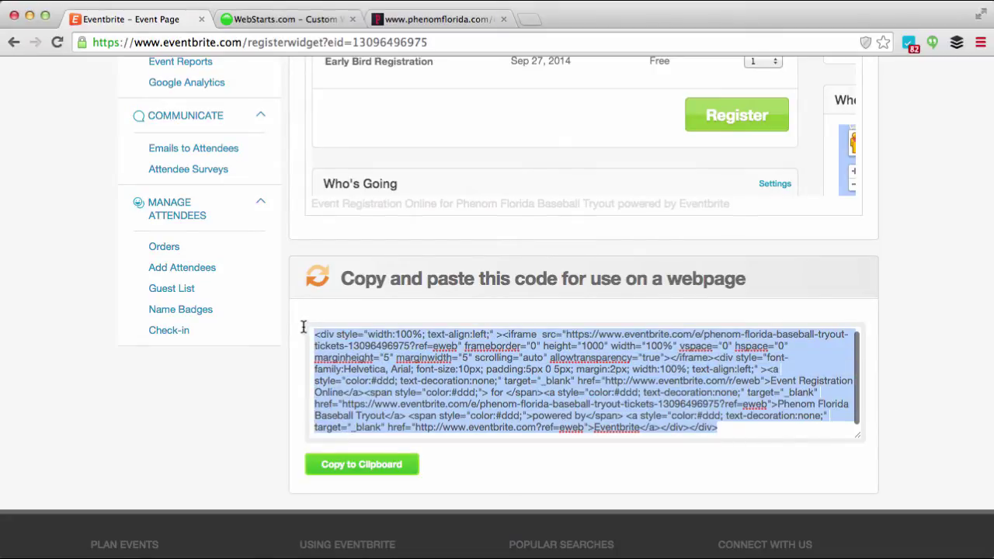
{"action": "right_click", "coordinate": [425, 365]}
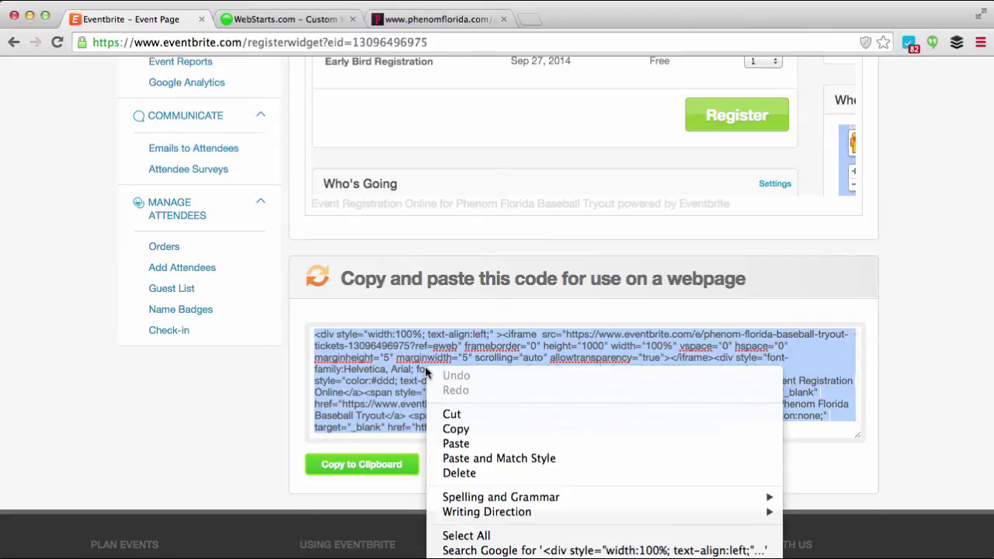
{"action": "left_click", "coordinate": [455, 430]}
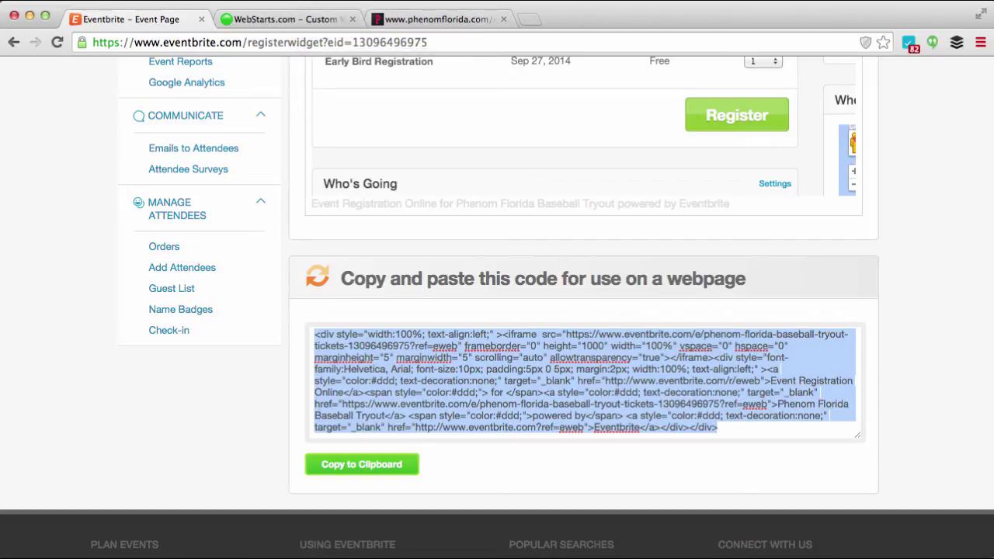
{"action": "left_click", "coordinate": [284, 18]}
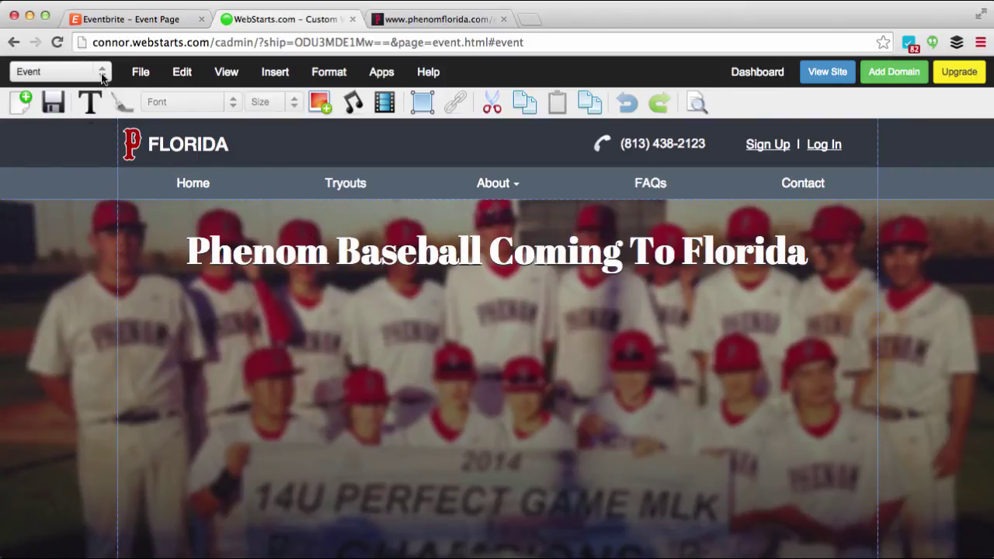
Insert an HTML Code block containing the pasted Eventbrite embed code on the Event page.
{"action": "left_click", "coordinate": [275, 71]}
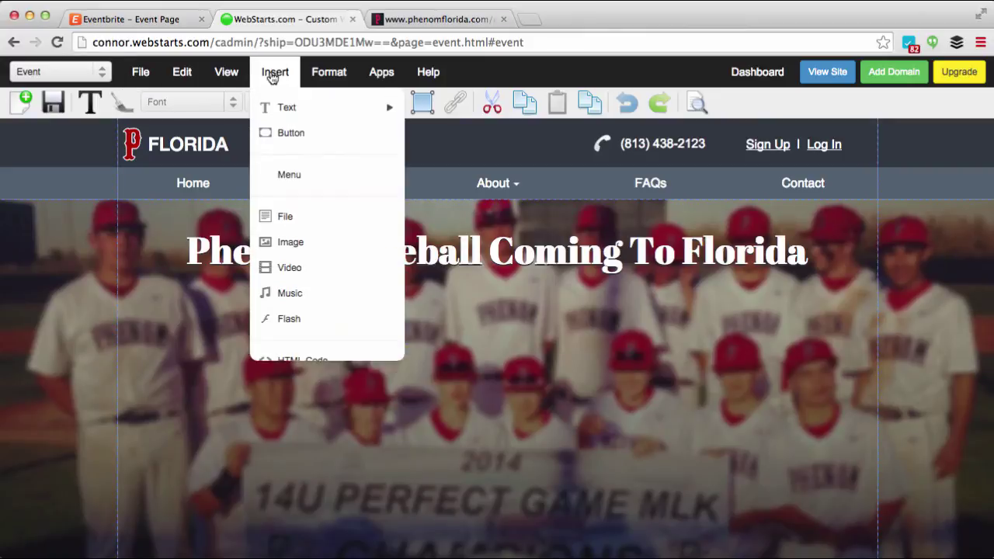
{"action": "left_click", "coordinate": [310, 362]}
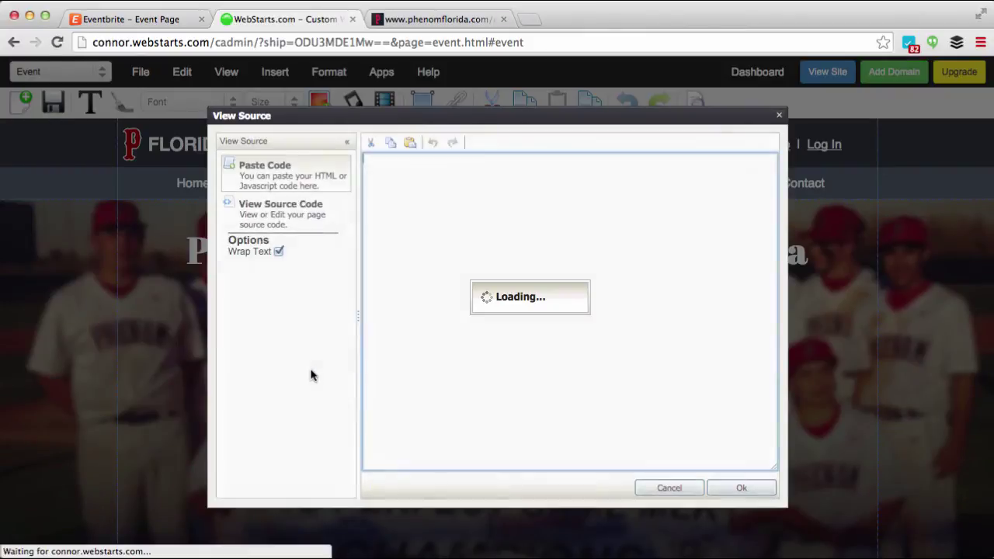
{"action": "right_click", "coordinate": [389, 294]}
{"action": "left_click", "coordinate": [411, 367]}
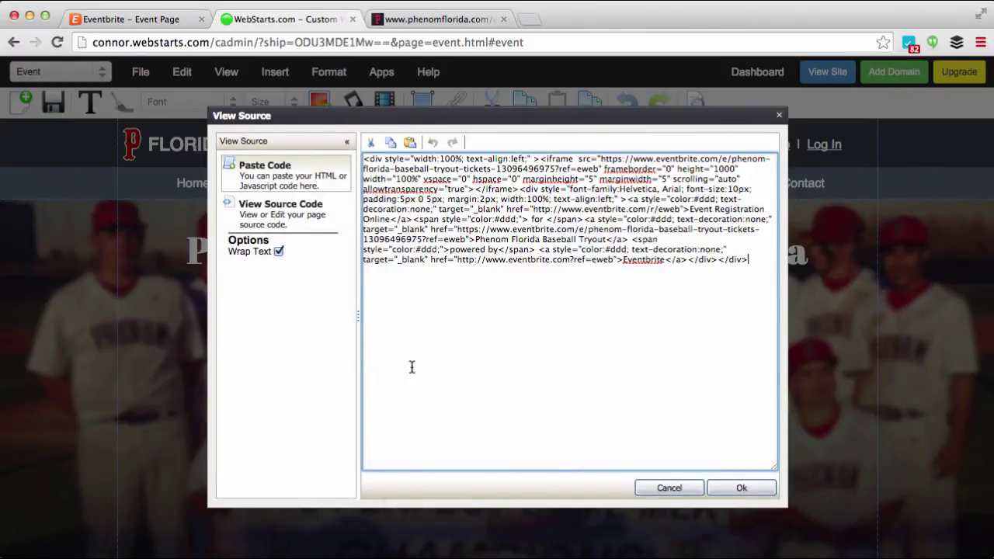
{"action": "left_click", "coordinate": [728, 490]}
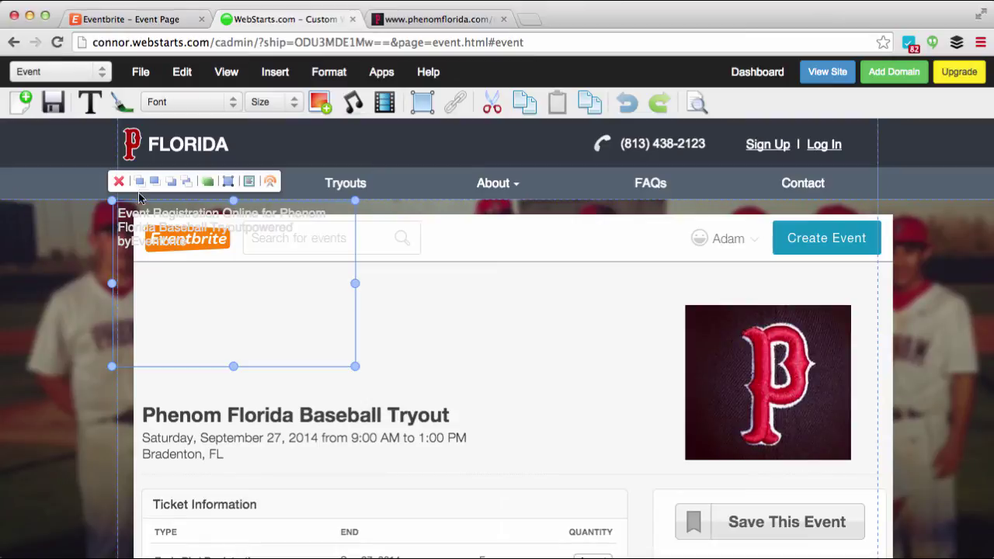
Align the Eventbrite widget block with the page's content column and save the page.
{"action": "left_click_drag", "start_coordinate": [188, 263], "coordinate": [204, 289]}
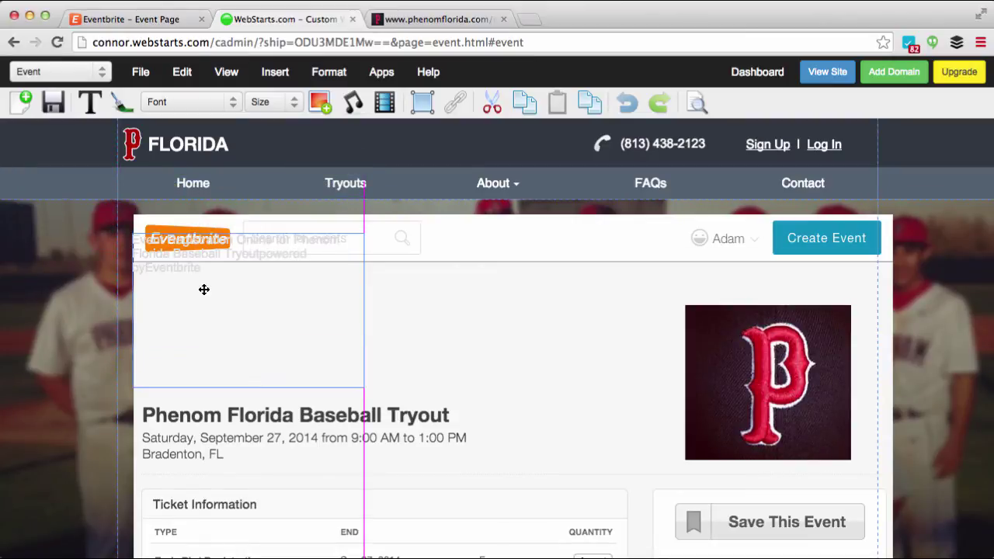
{"action": "left_click", "coordinate": [132, 208]}
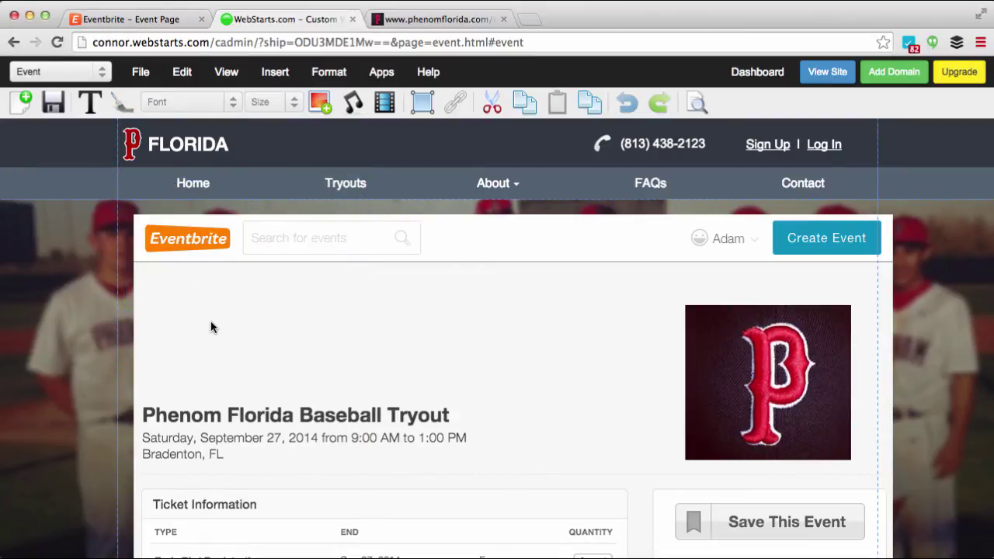
{"action": "left_click_drag", "start_coordinate": [377, 334], "coordinate": [360, 337]}
{"action": "scroll", "coordinate": [435, 388], "scroll_direction": "down", "scroll_amount": 5}
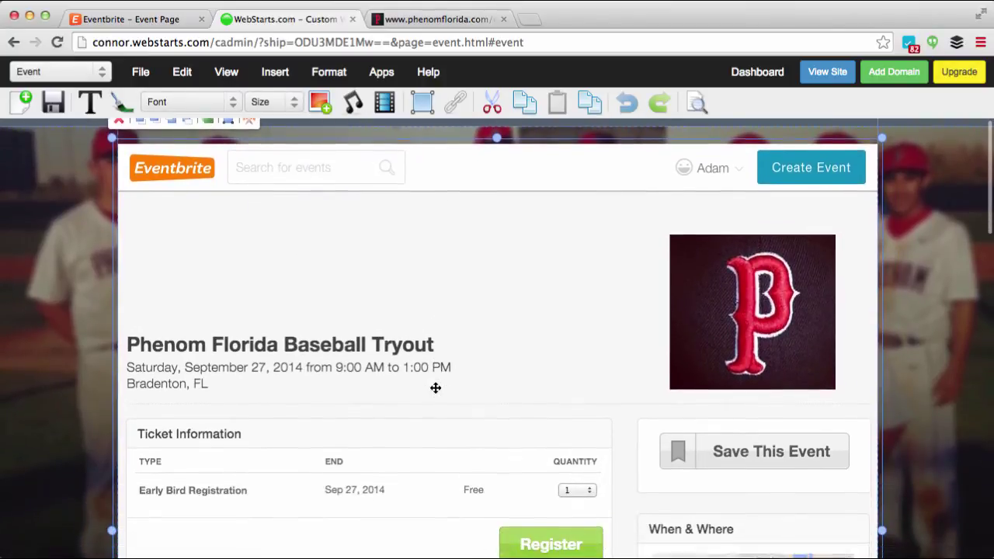
{"action": "scroll", "coordinate": [436, 388], "scroll_direction": "down", "scroll_amount": 7}
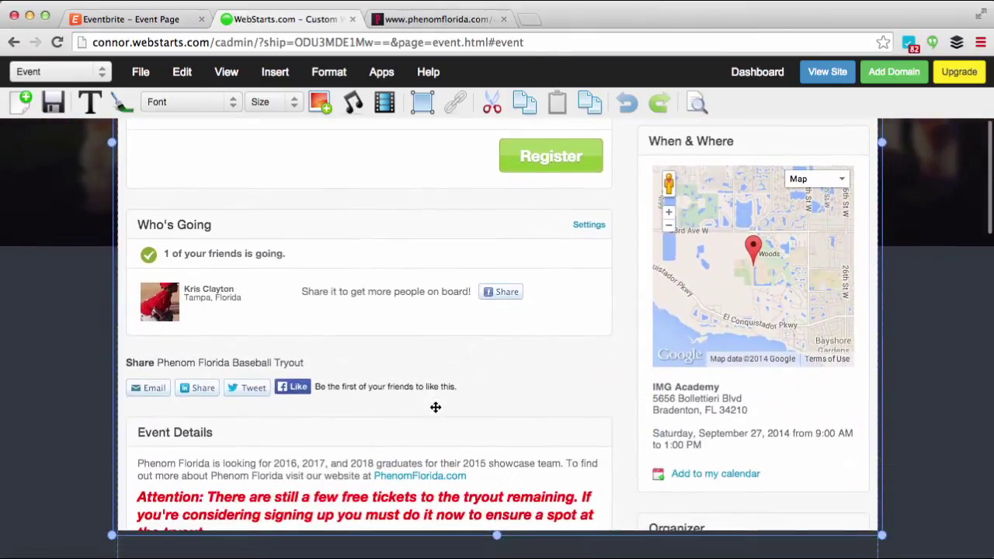
{"action": "scroll", "coordinate": [435, 406], "scroll_direction": "up", "scroll_amount": 8}
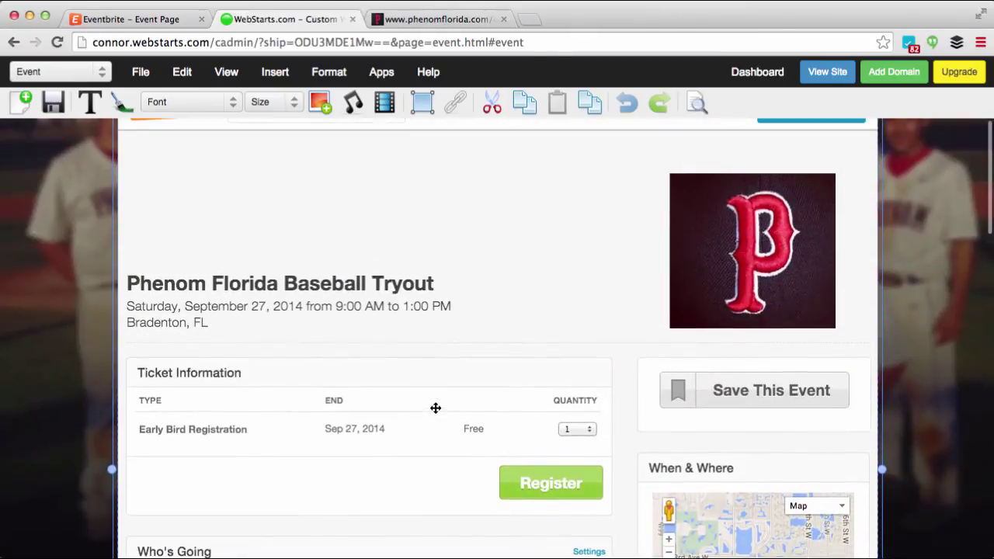
{"action": "left_click", "coordinate": [52, 104]}
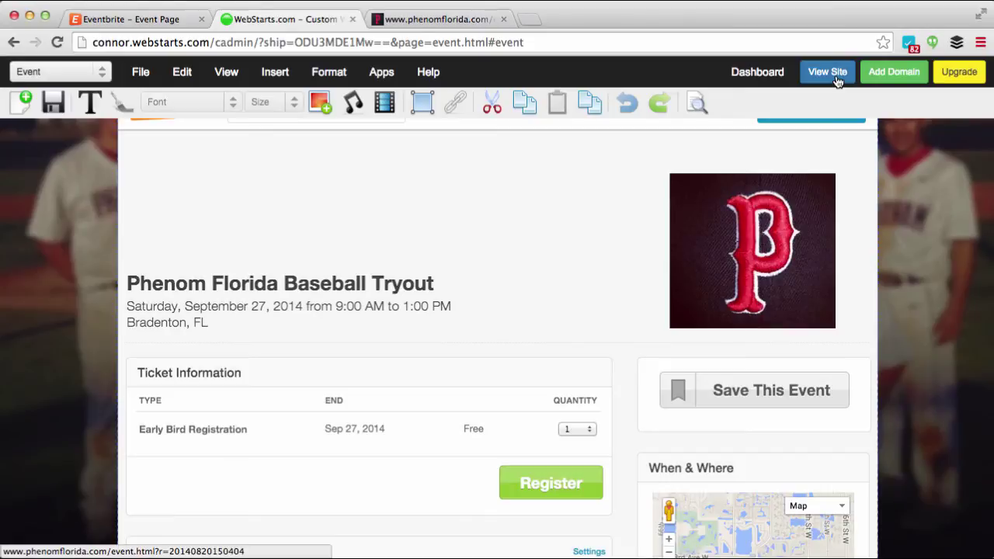
Check the live event page, test the widget's Register button, then go back to Eventbrite.
{"action": "left_click", "coordinate": [836, 74]}
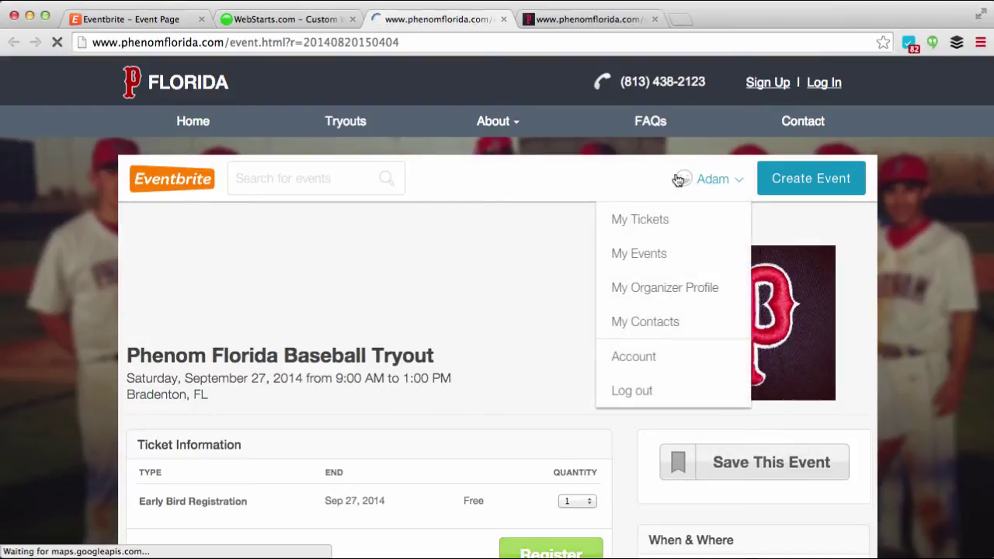
{"action": "scroll", "coordinate": [925, 260], "scroll_direction": "down", "scroll_amount": 3}
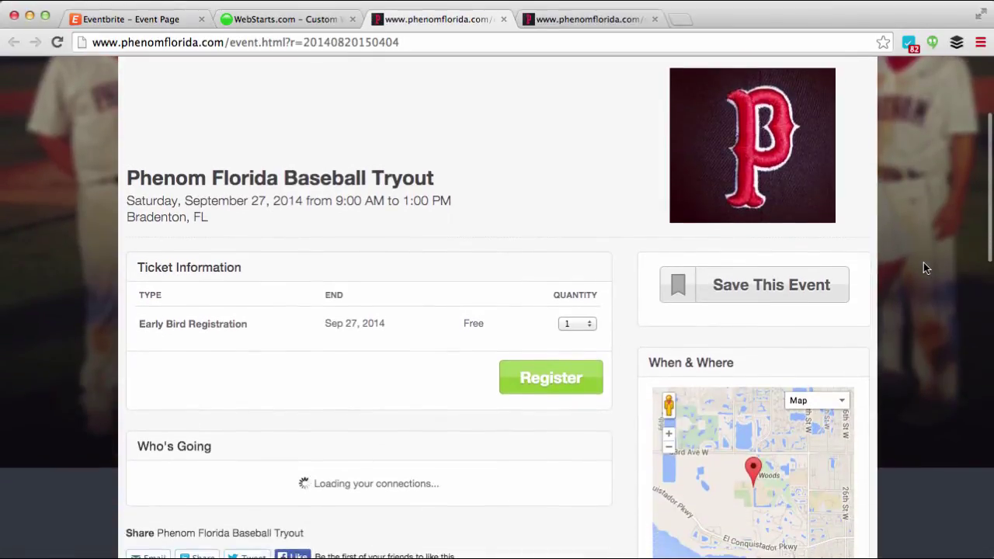
{"action": "scroll", "coordinate": [923, 263], "scroll_direction": "up", "scroll_amount": 1}
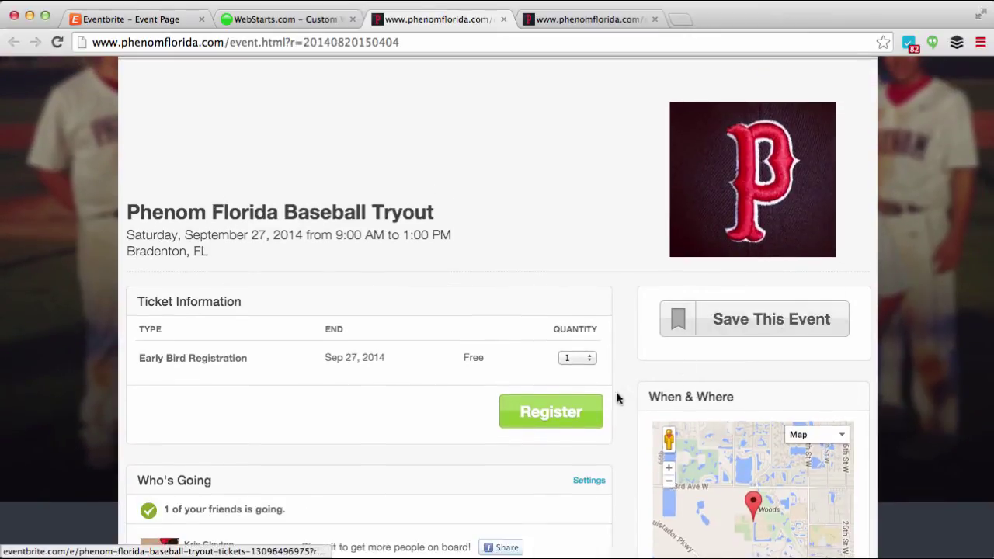
{"action": "left_click", "coordinate": [581, 414]}
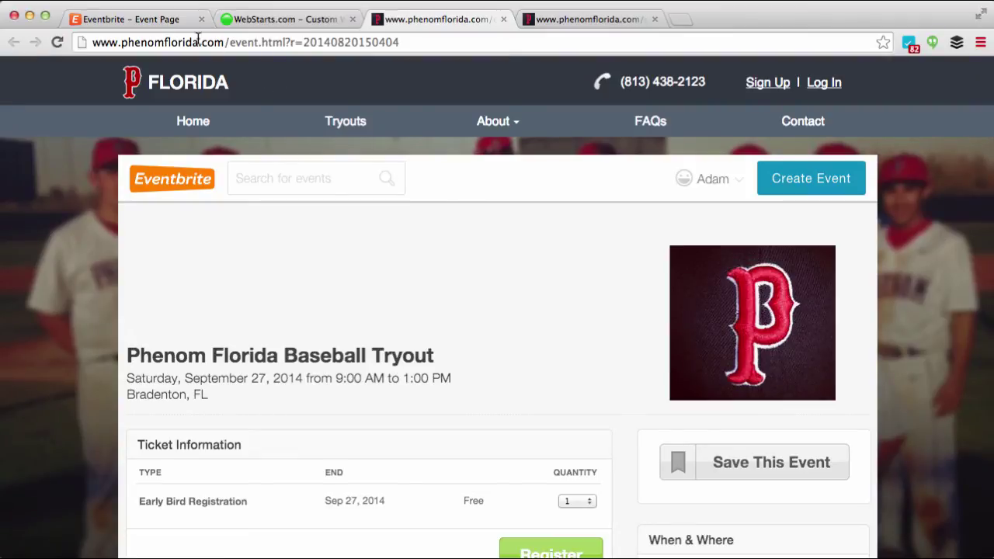
{"action": "left_click", "coordinate": [117, 19]}
Show the tryout's visit stats: 416 page visits and 32 promotional-tool impressions.
{"action": "scroll", "coordinate": [325, 163], "scroll_direction": "up", "scroll_amount": 10}
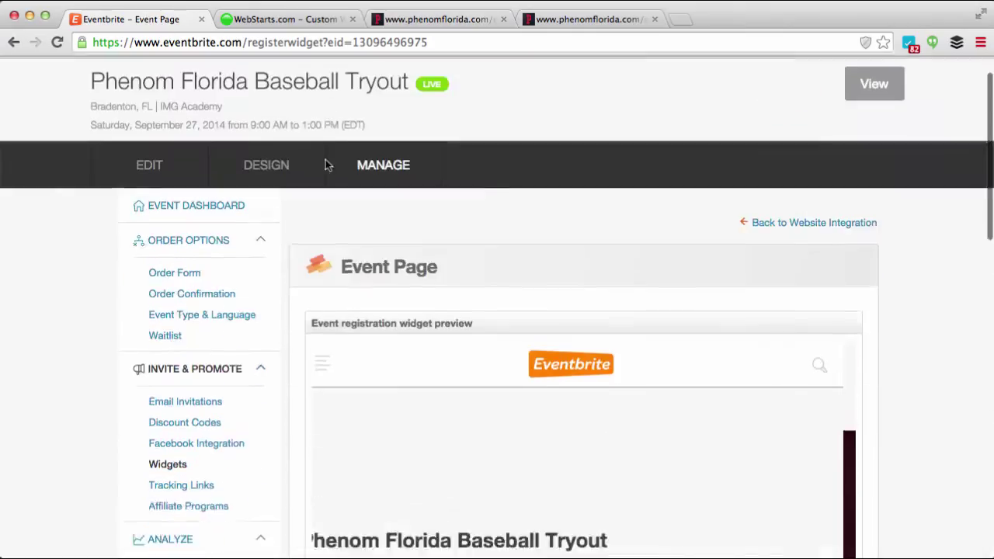
{"action": "scroll", "coordinate": [326, 163], "scroll_direction": "up", "scroll_amount": 2}
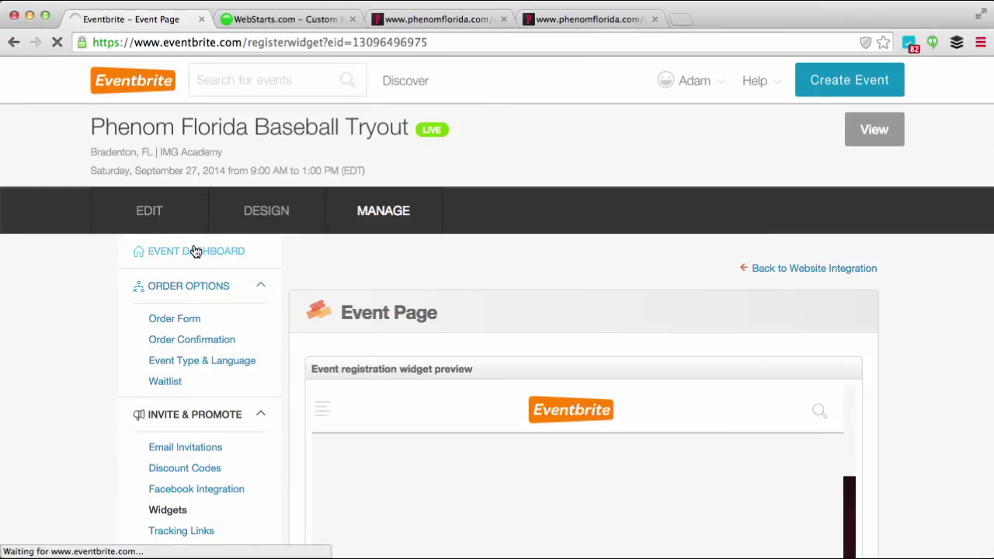
{"action": "scroll", "coordinate": [437, 353], "scroll_direction": "down", "scroll_amount": 2}
{"action": "scroll", "coordinate": [440, 360], "scroll_direction": "down", "scroll_amount": 2}
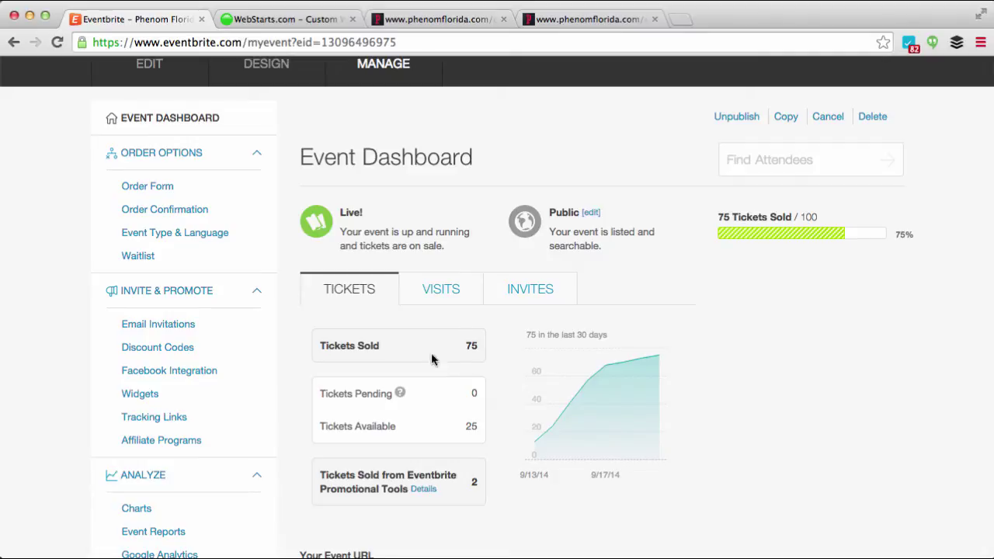
{"action": "left_click", "coordinate": [457, 303]}
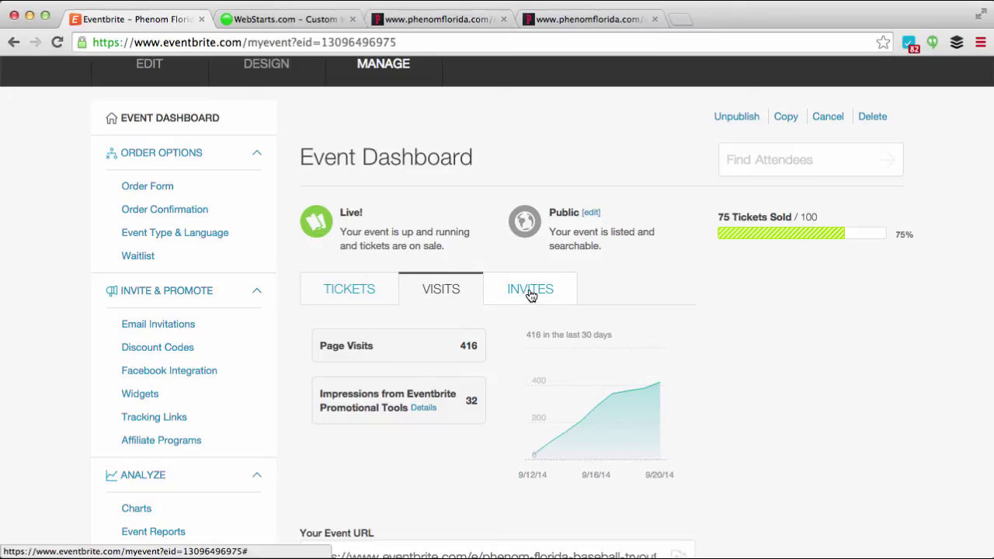
{"action": "scroll", "coordinate": [533, 350], "scroll_direction": "down", "scroll_amount": 5}
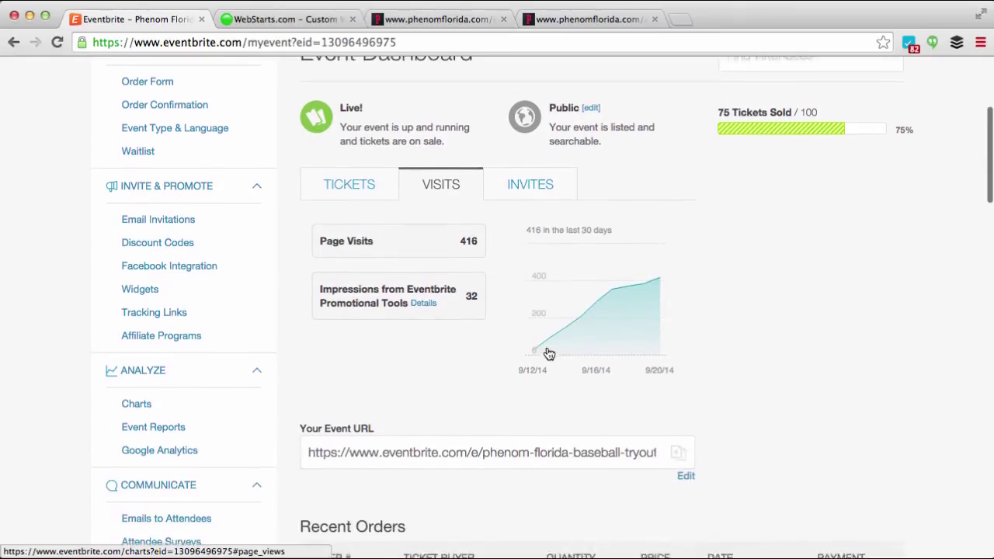
{"action": "scroll", "coordinate": [532, 391], "scroll_direction": "up", "scroll_amount": 5}
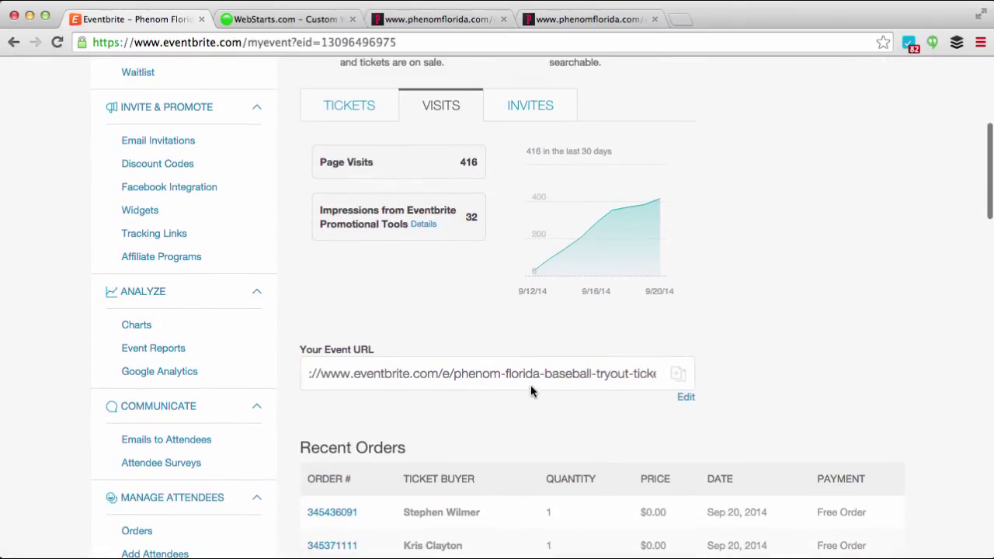
{"action": "scroll", "coordinate": [736, 349], "scroll_direction": "up", "scroll_amount": 5}
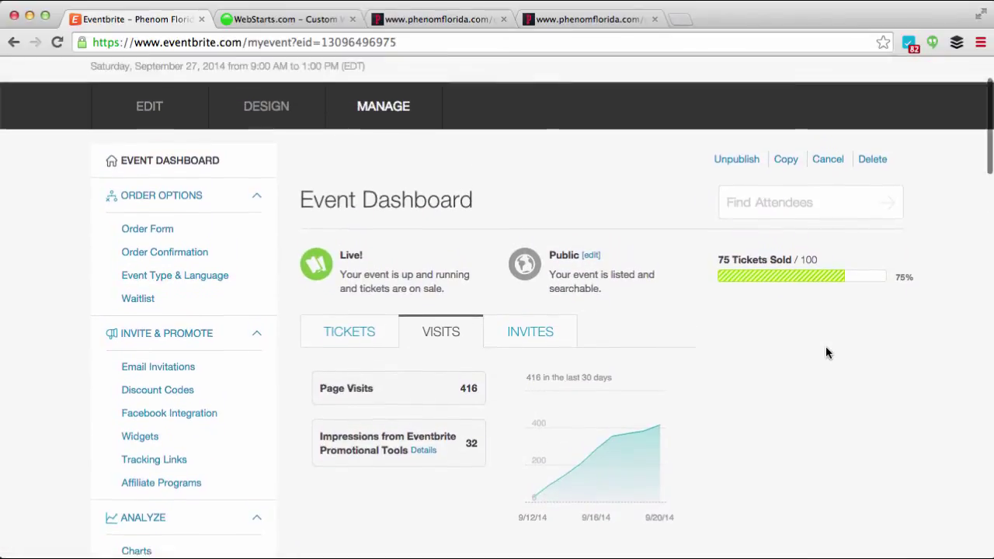